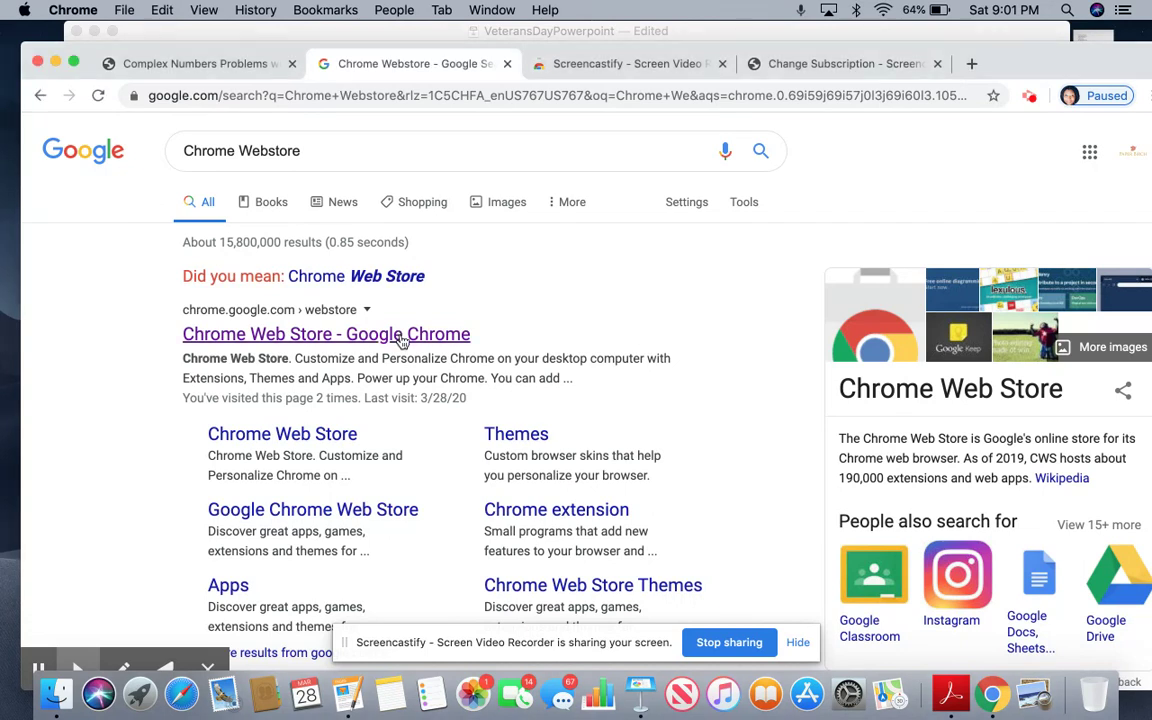
Open the Screencastify - Screen Video Recorder store page and scroll up to its title and ratings
left_click(401, 336)
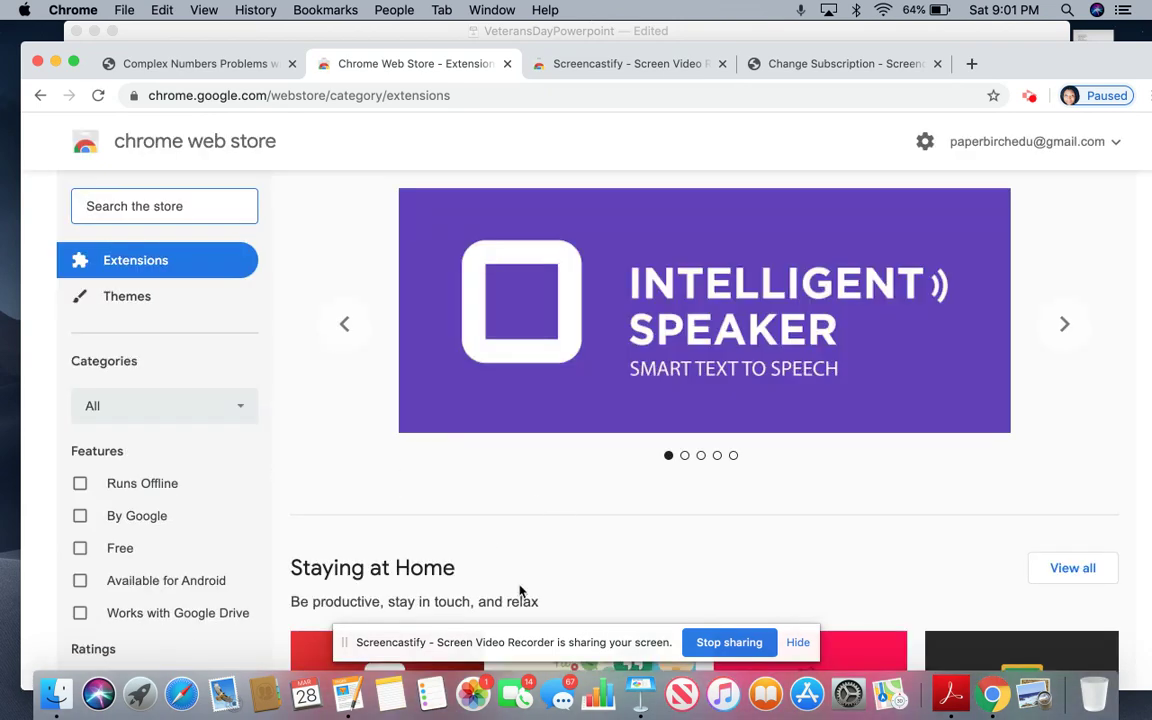
left_click(624, 68)
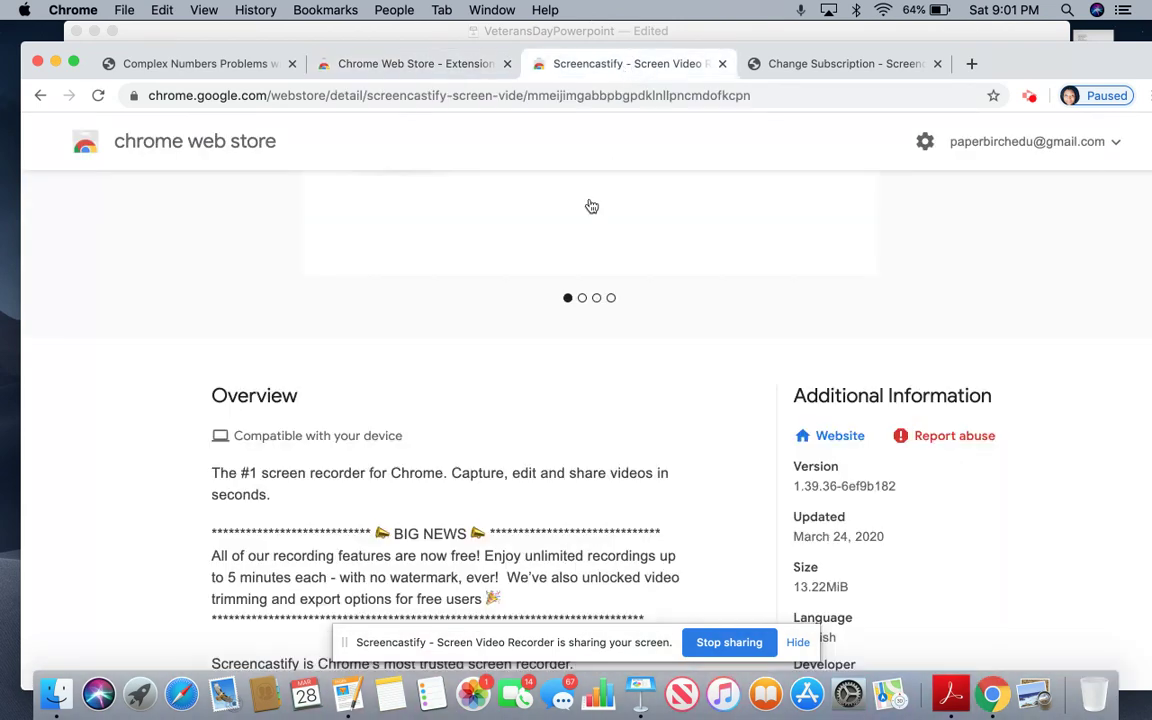
scroll(573, 467, "up", 5)
scroll(573, 467, "up", 3)
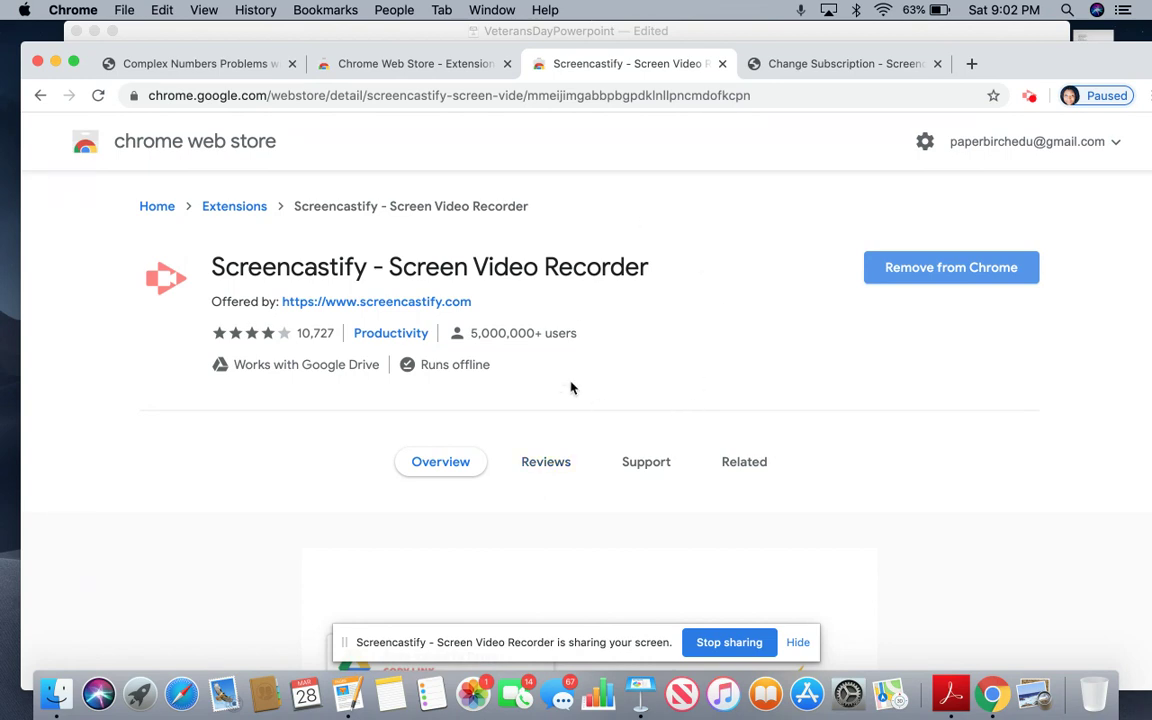
scroll(571, 388, "down", 2)
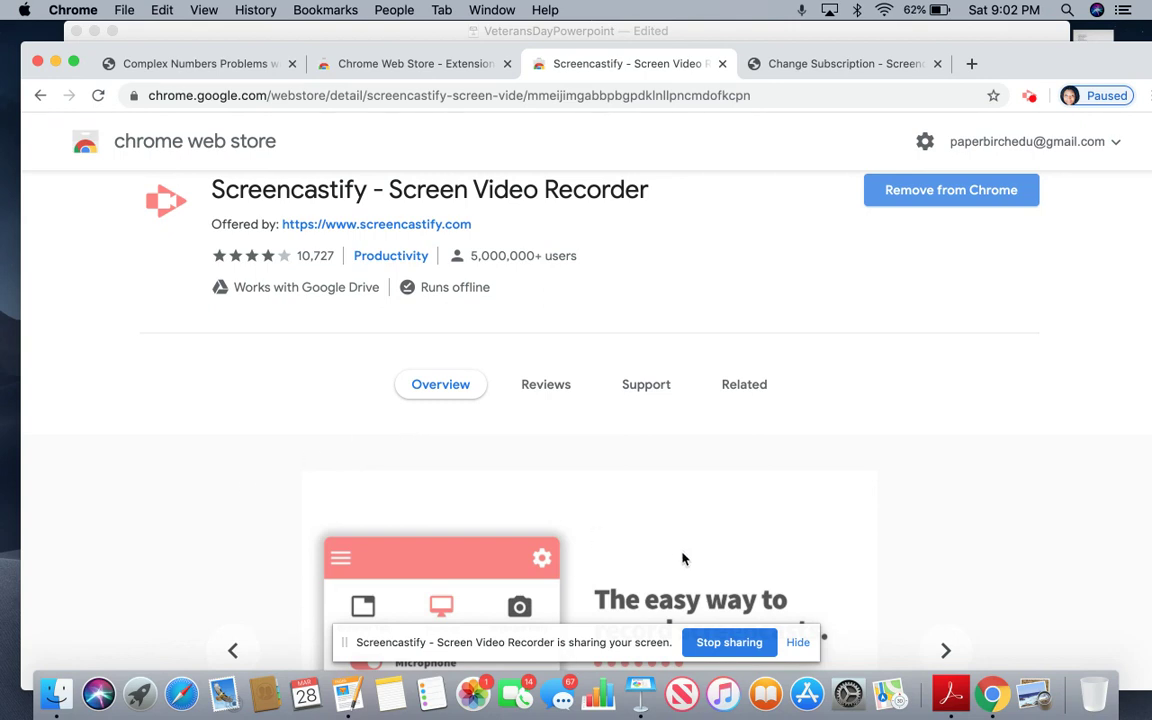
Bring up the Veterans Day deck and step through slides 2–6 to slide 7, Navy
left_click(641, 693)
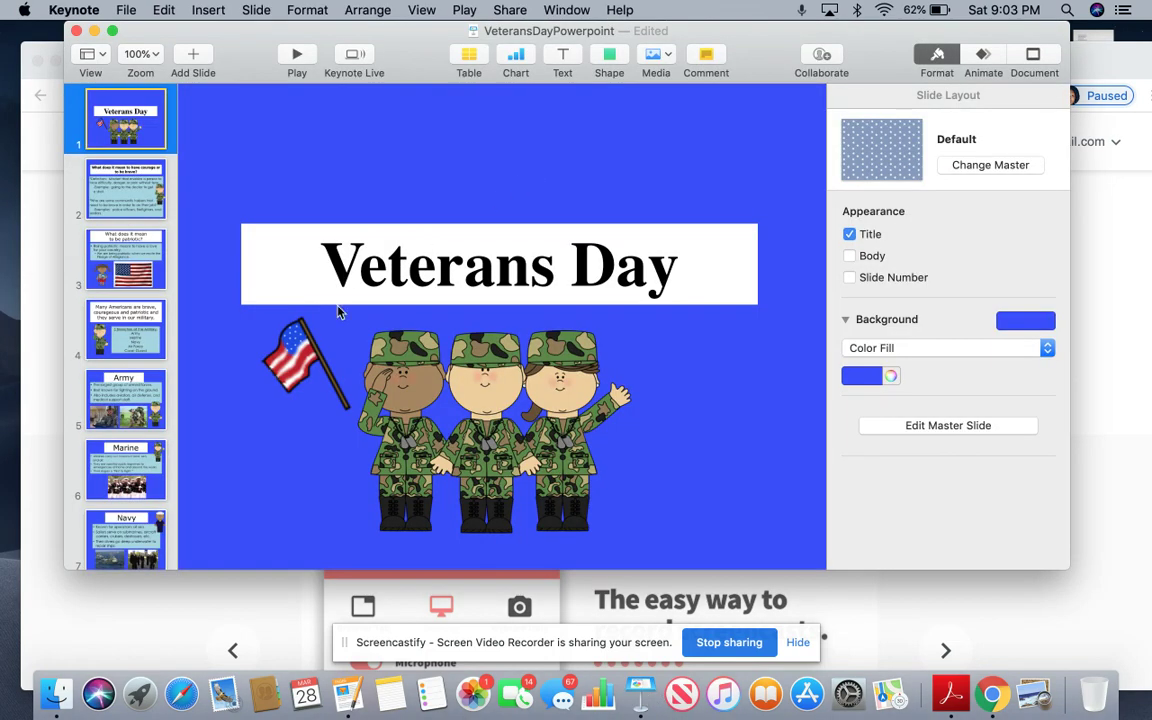
left_click(117, 190)
left_click(122, 270)
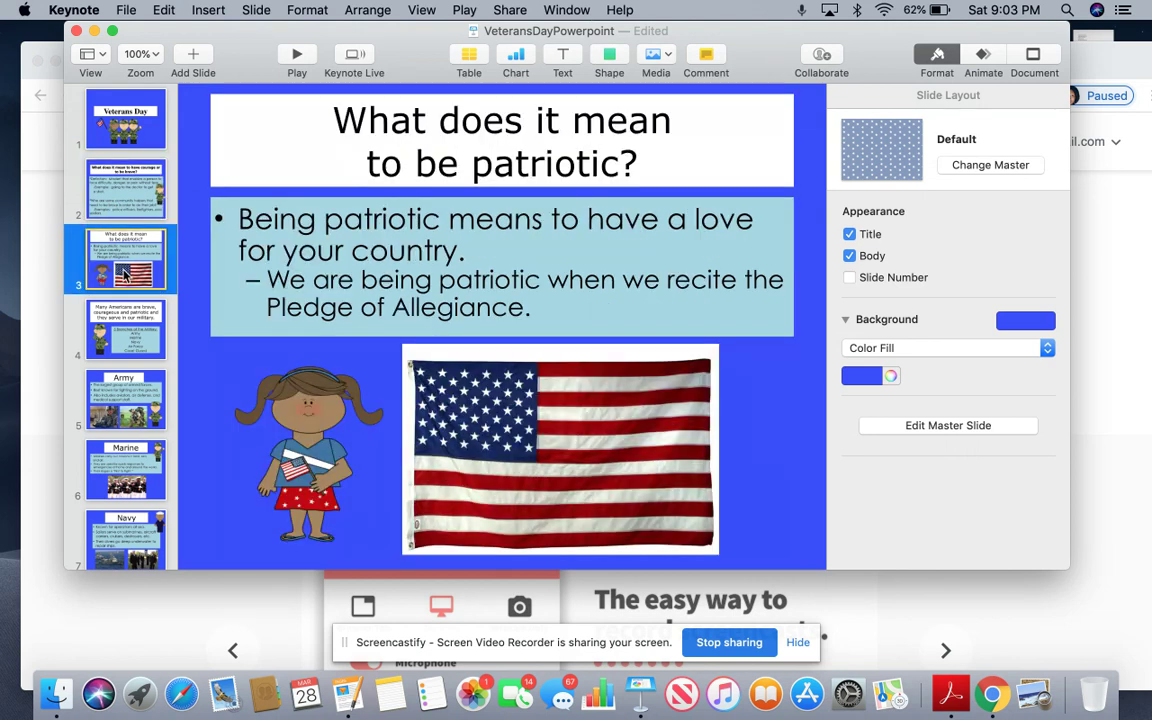
left_click(122, 190)
left_click(125, 286)
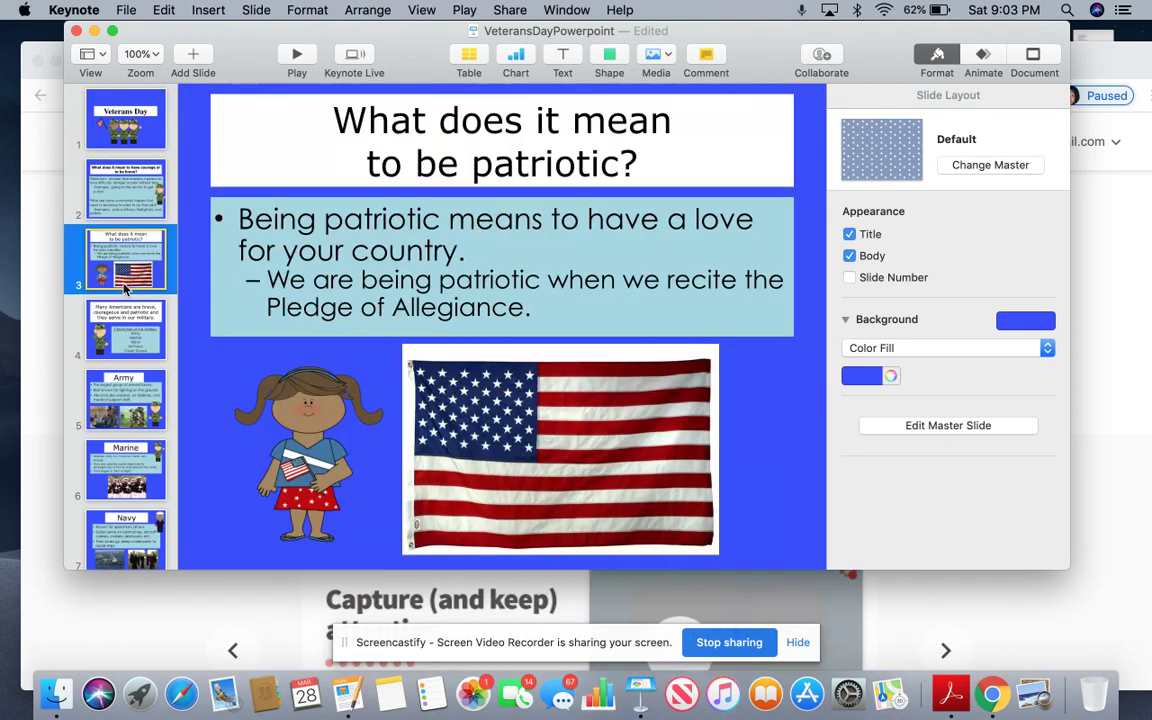
left_click(119, 305)
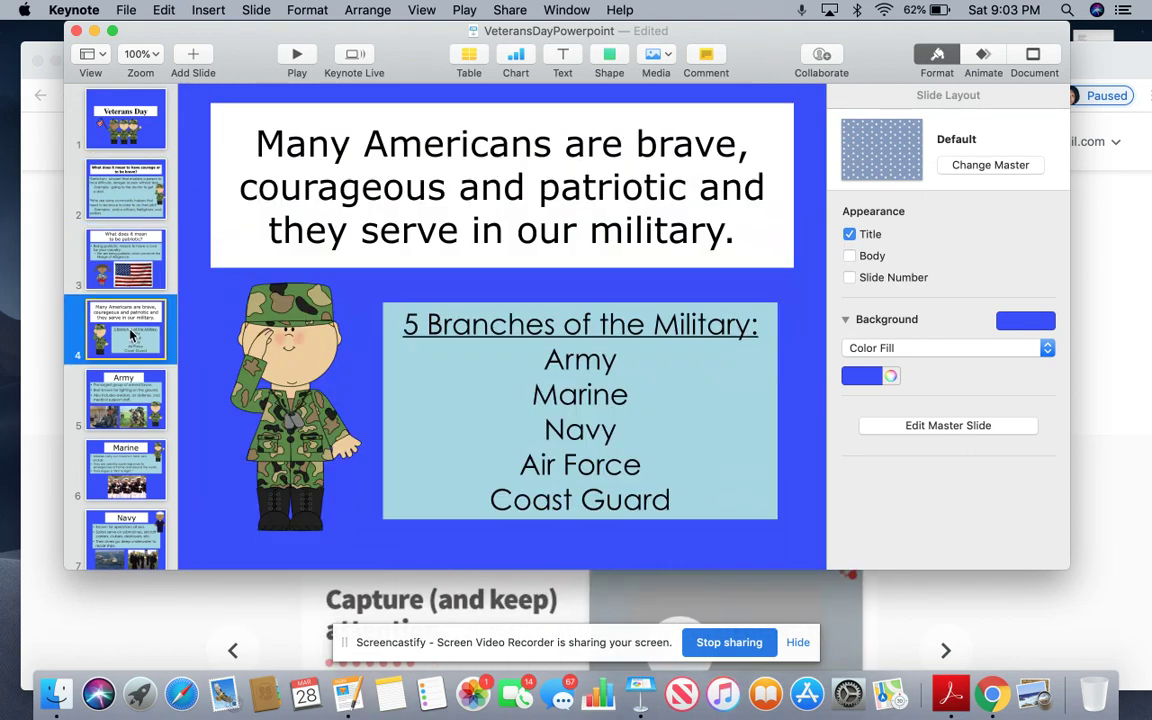
left_click(119, 410)
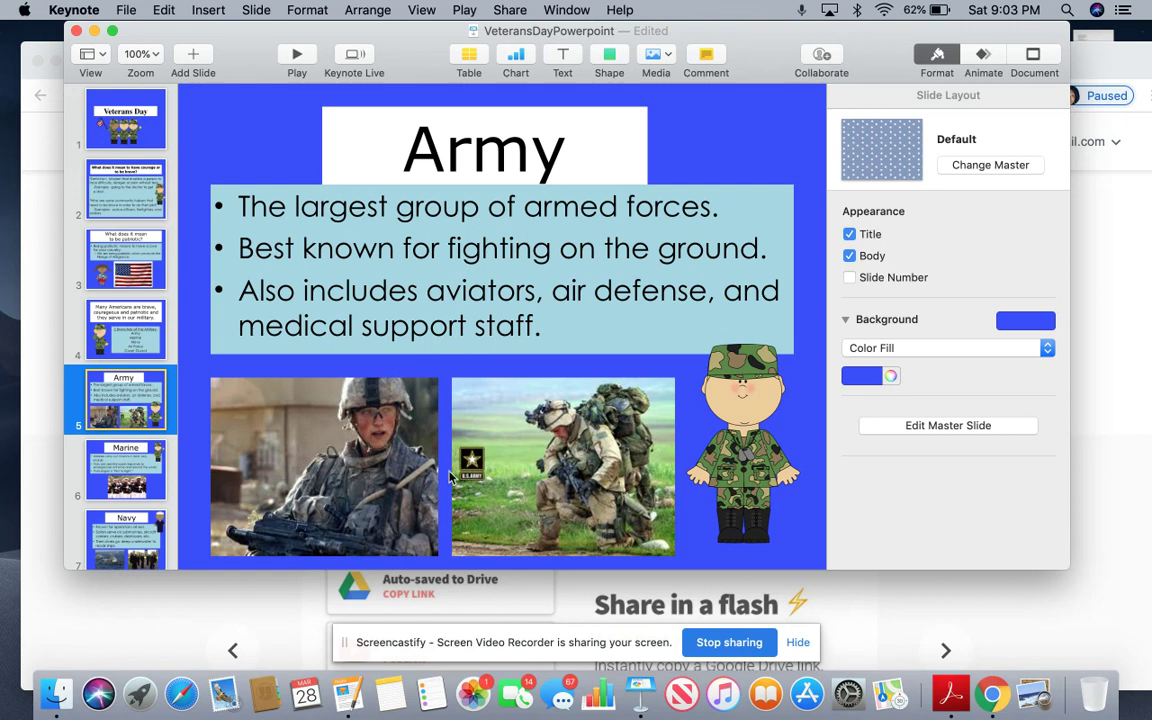
left_click(118, 453)
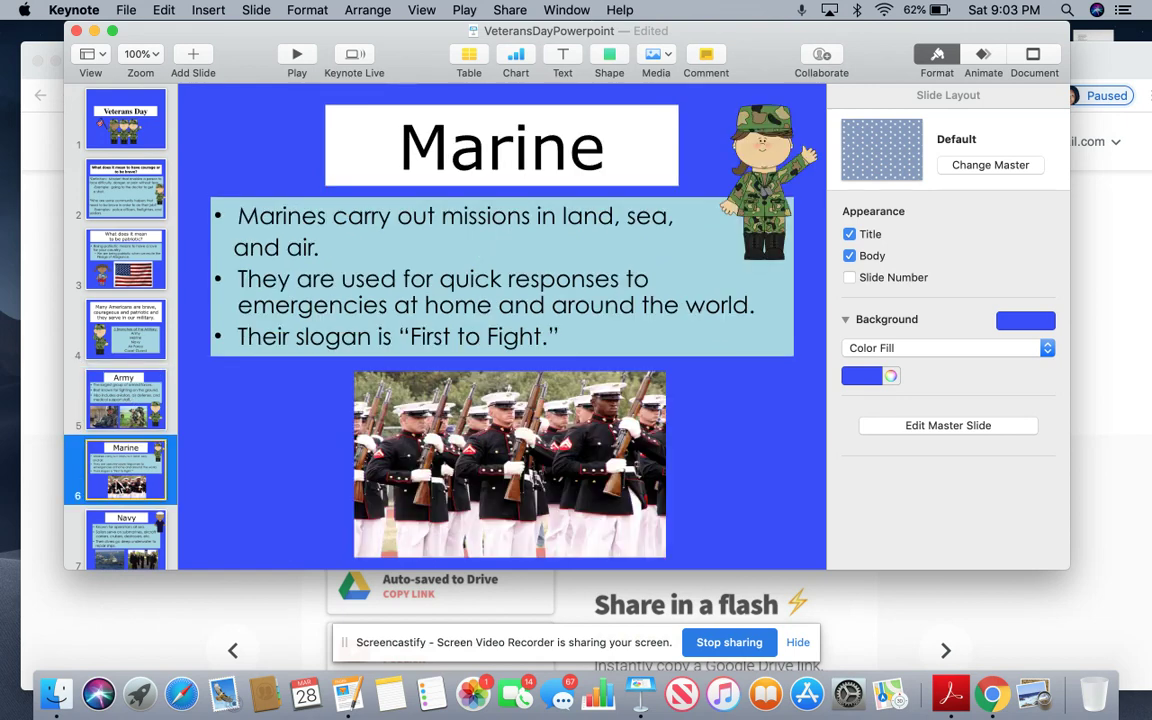
key("Down")
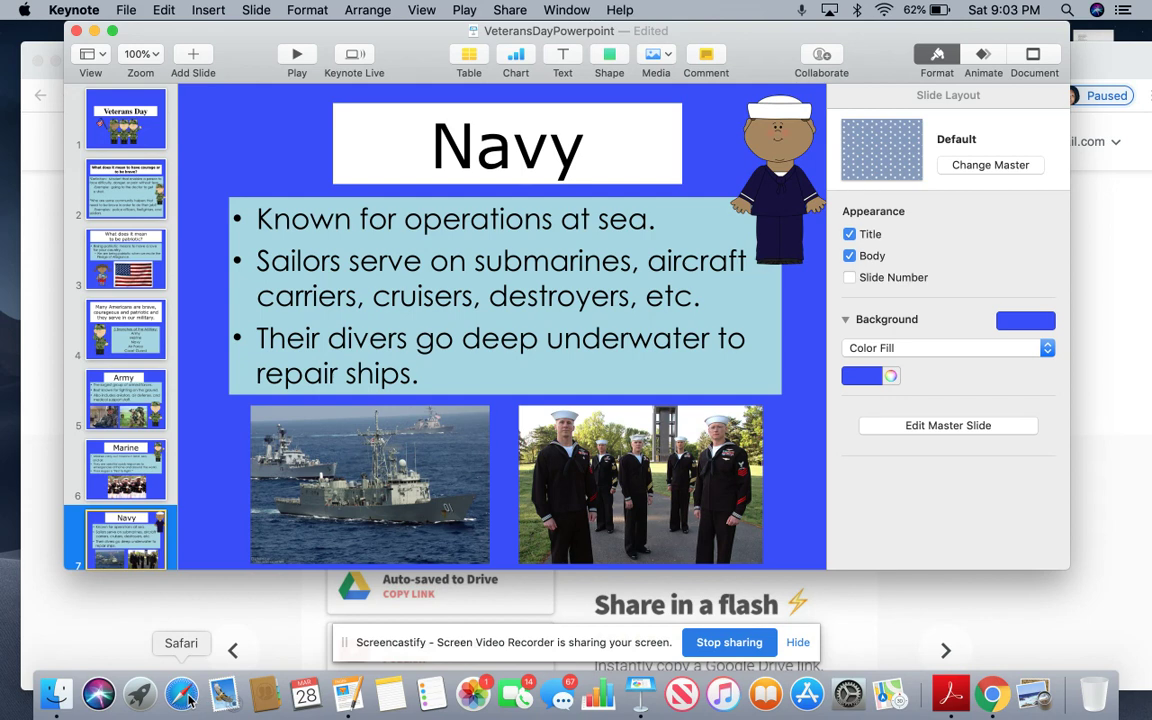
Switch Chrome to the Complex Numbers Problems with Solutions page
left_click(87, 572)
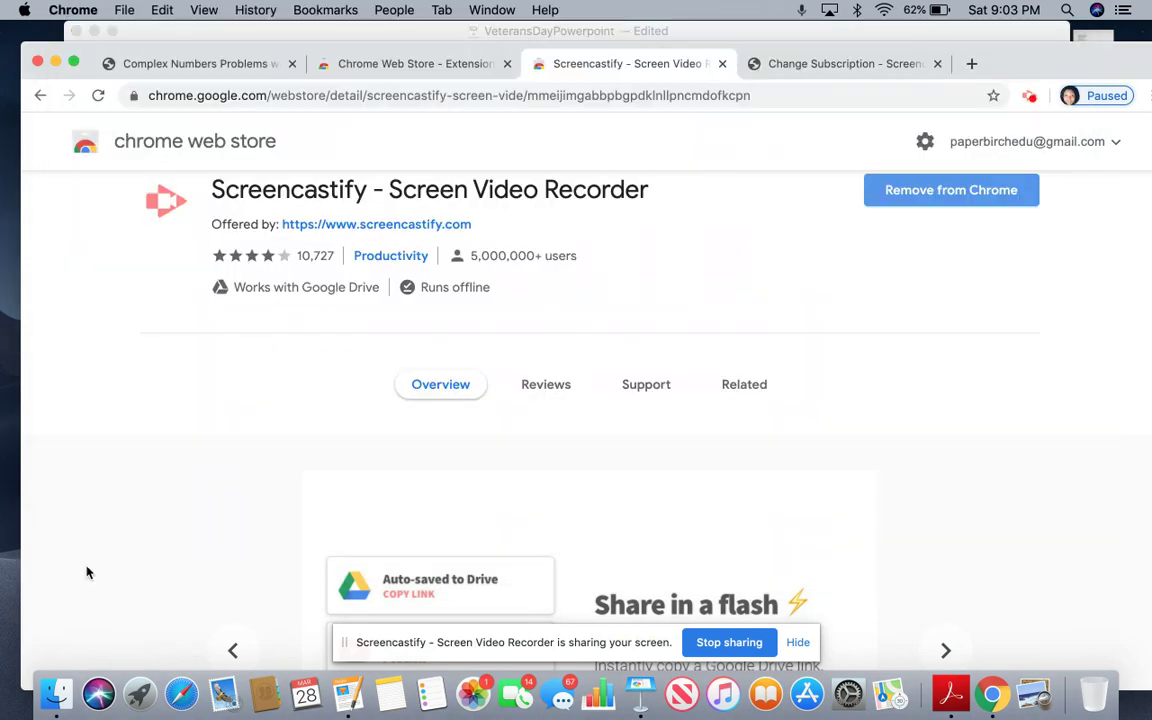
left_click(182, 66)
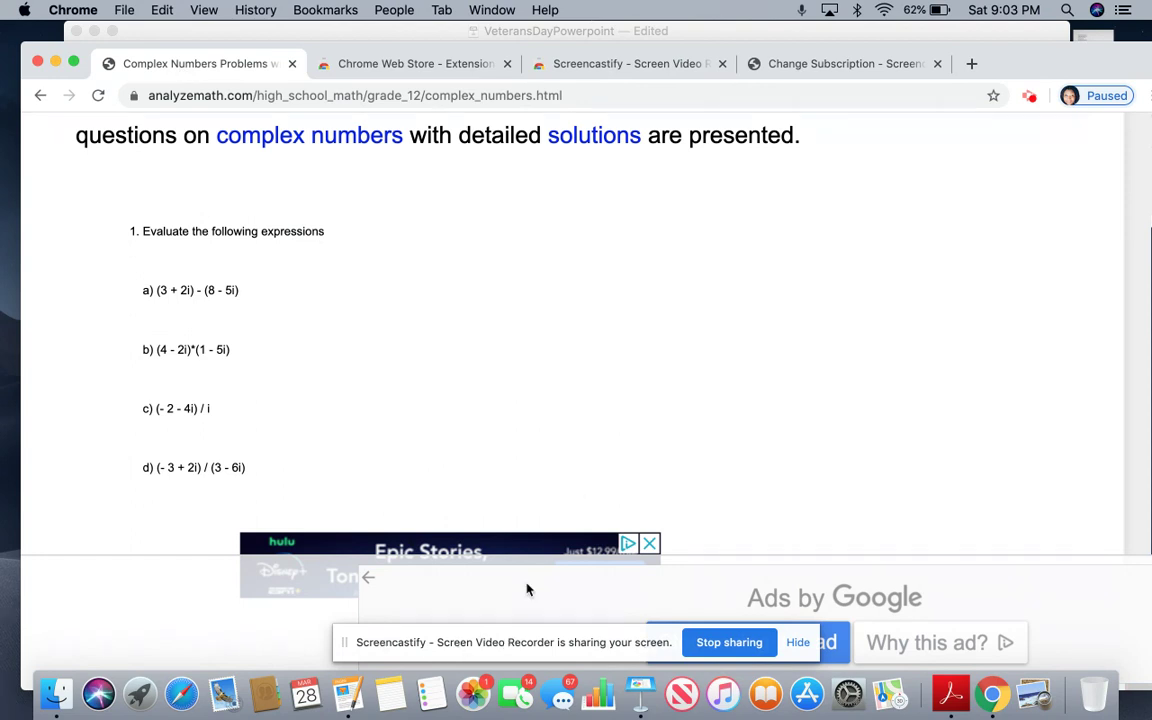
left_click(527, 642)
scroll(600, 600, "up", 5)
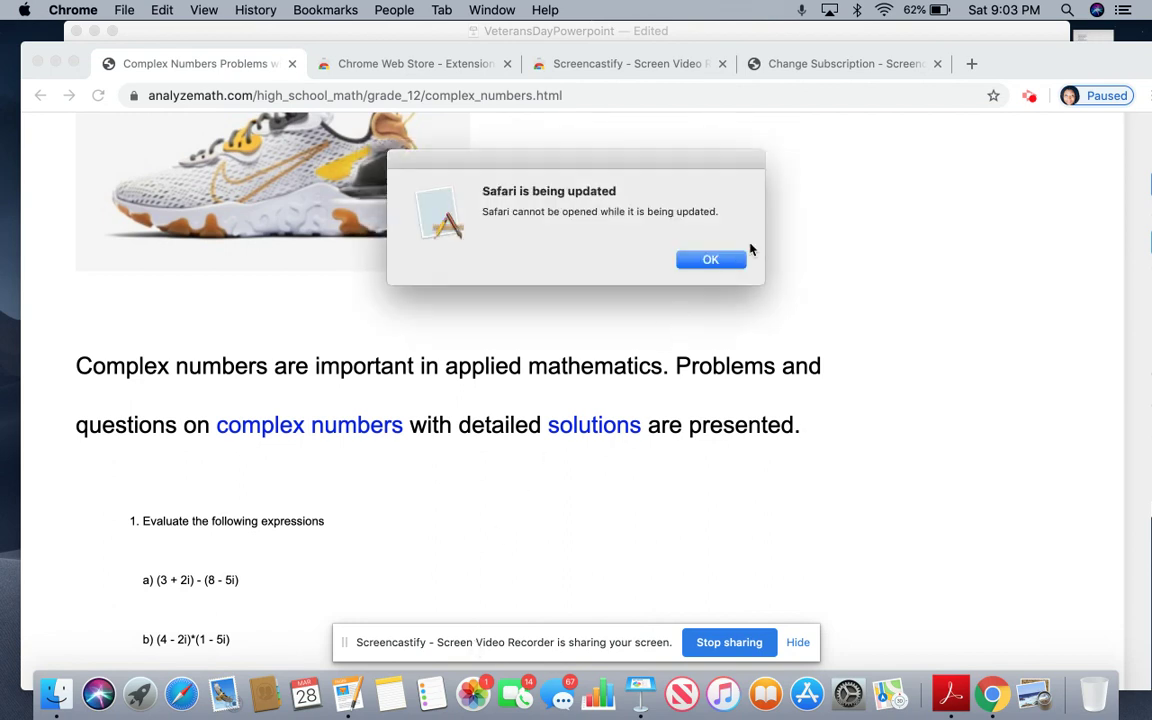
Dismiss the Safari update alert and scroll through the expression exercises
left_click(722, 260)
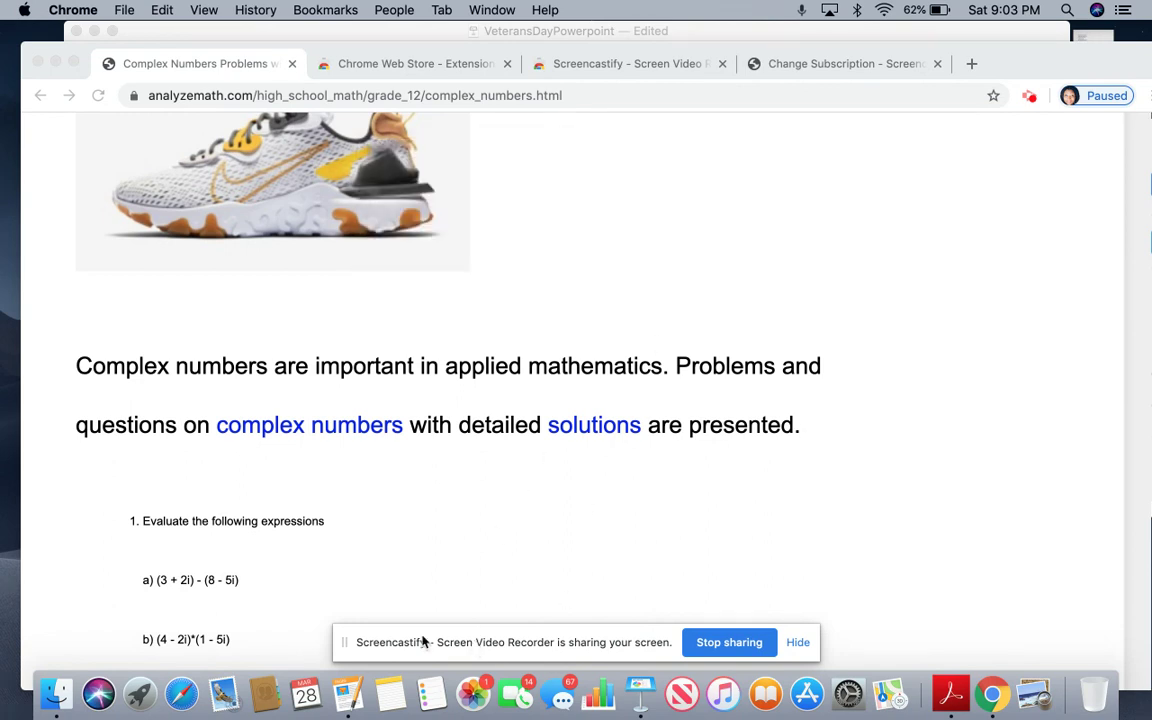
scroll(550, 535, "up", 5)
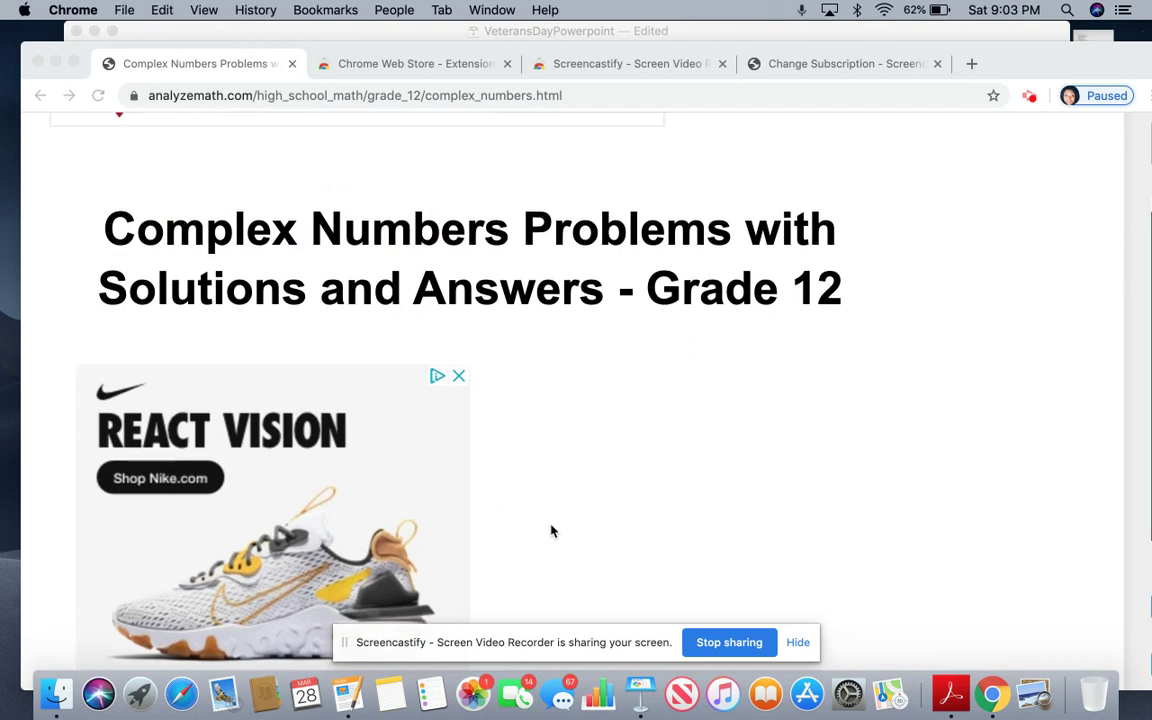
scroll(550, 535, "down", 4)
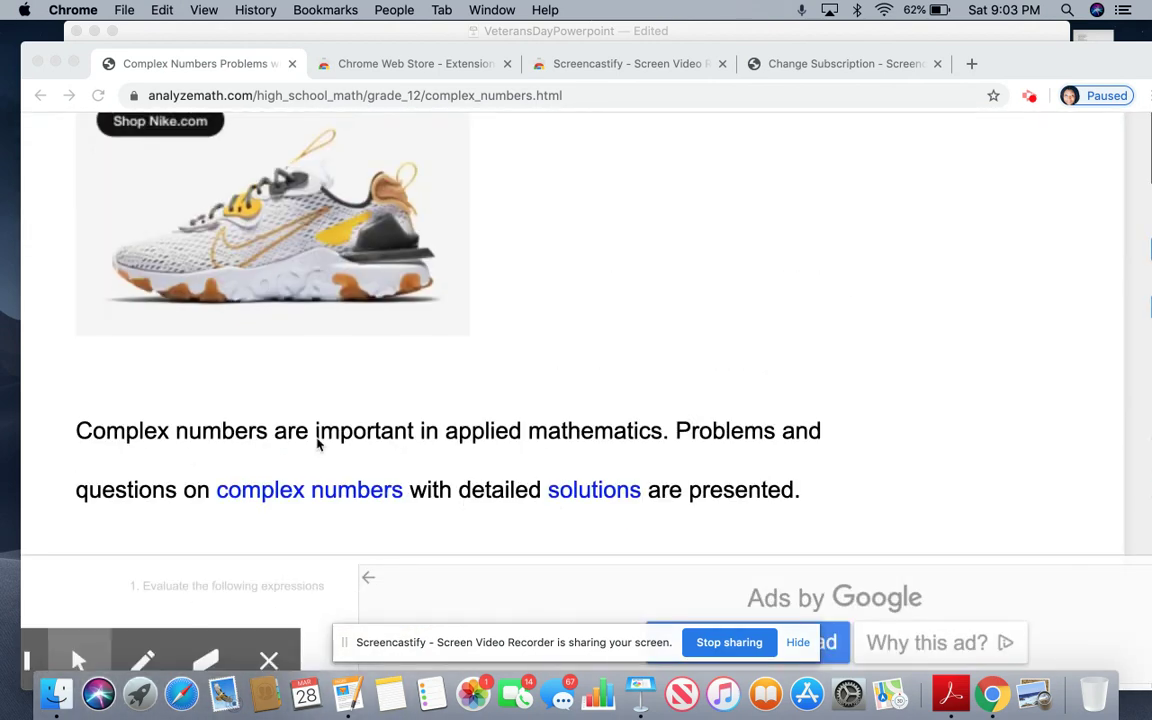
scroll(319, 442, "down", 5)
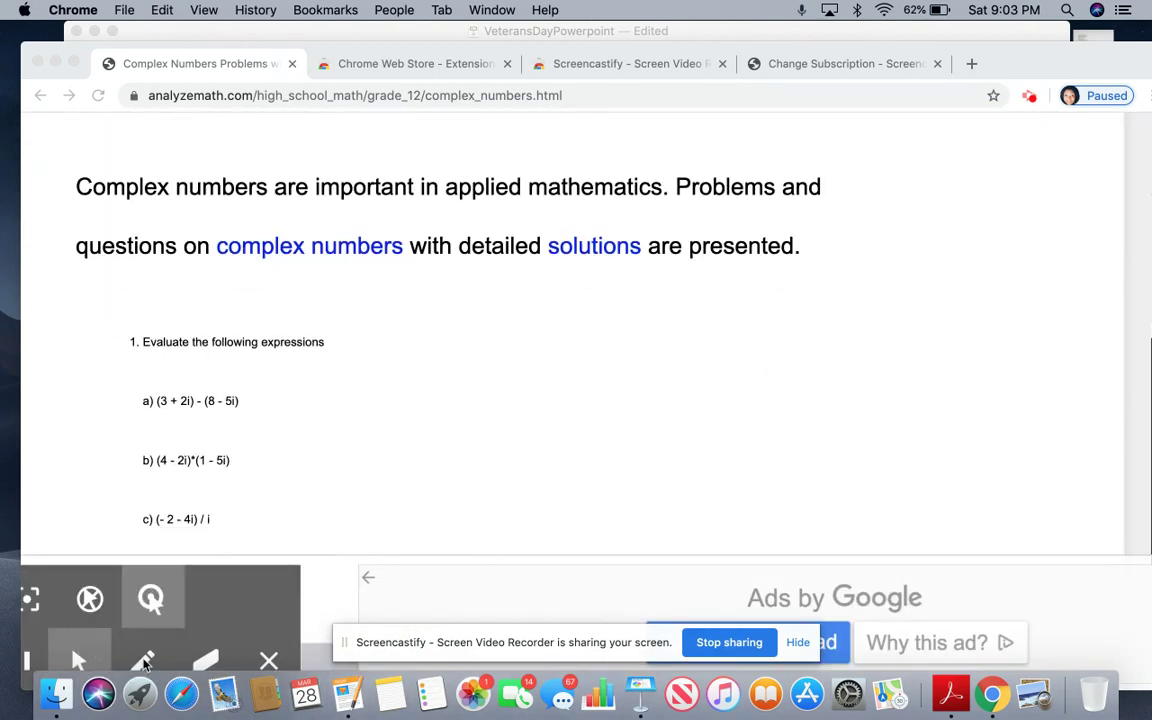
Mark the 'Evaluate the following expressions' line of exercise 1
left_click(130, 597)
left_click_drag(287, 315, 215, 340)
left_click_drag(280, 357, 352, 355)
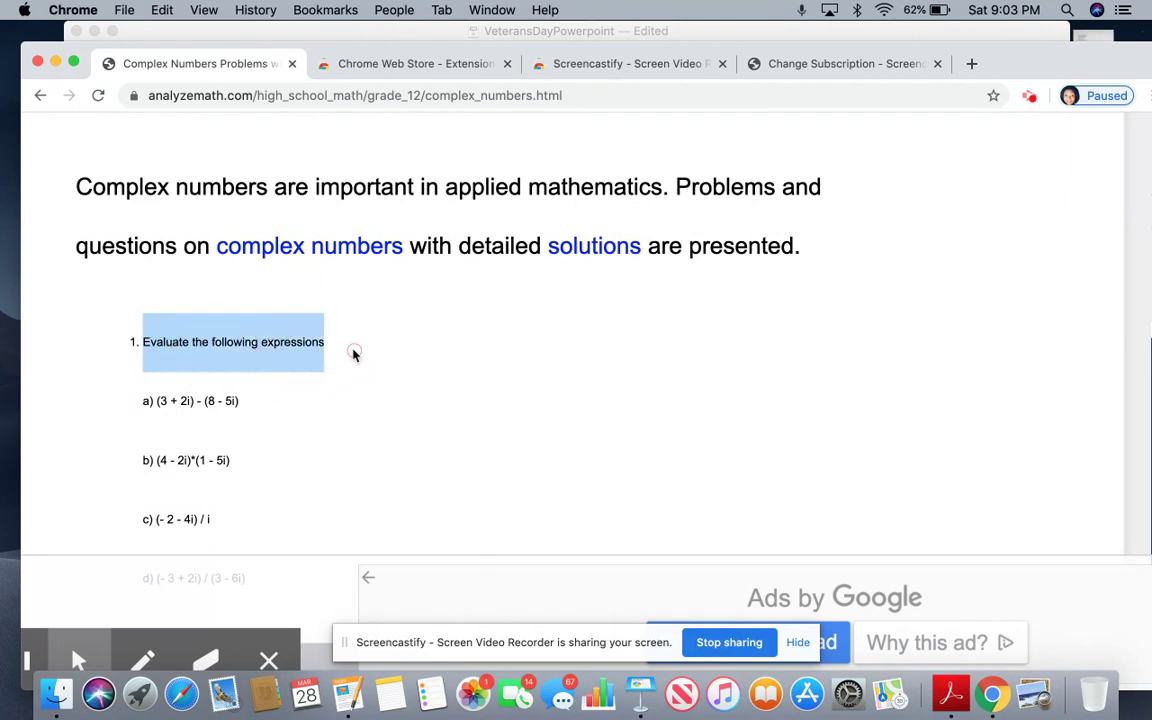
scroll(200, 645, "down", 2)
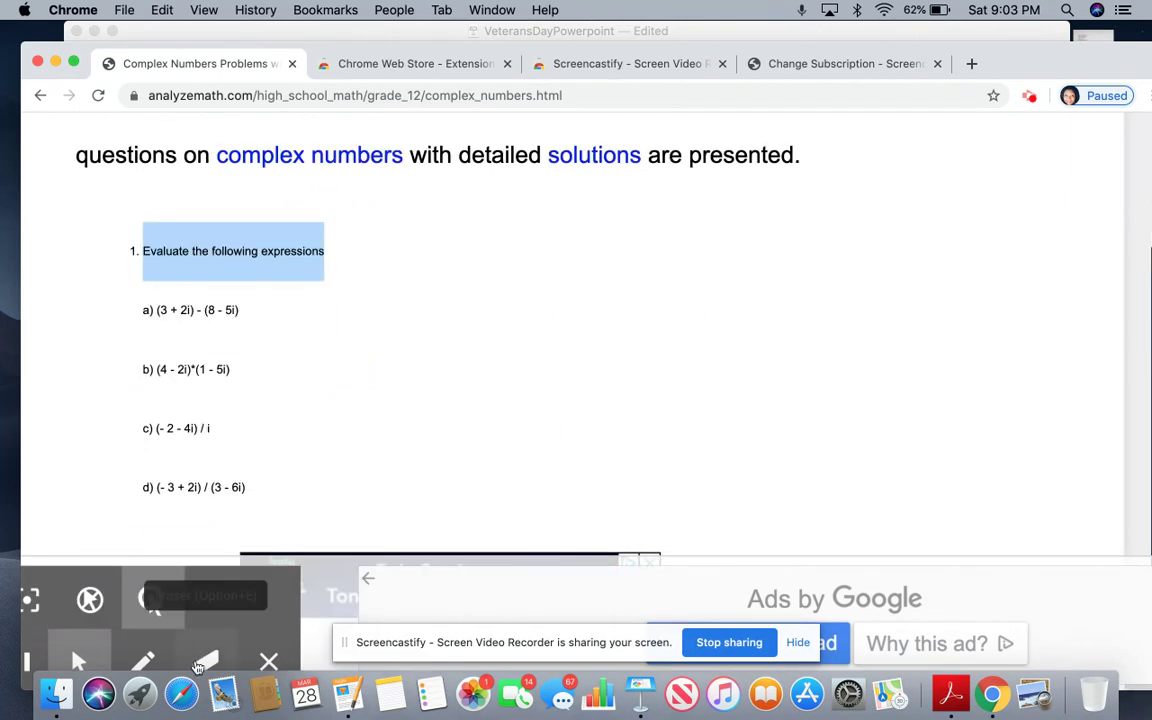
With the red pen, circle exercise 1 and item a), then squiggle beside it
left_click(143, 661)
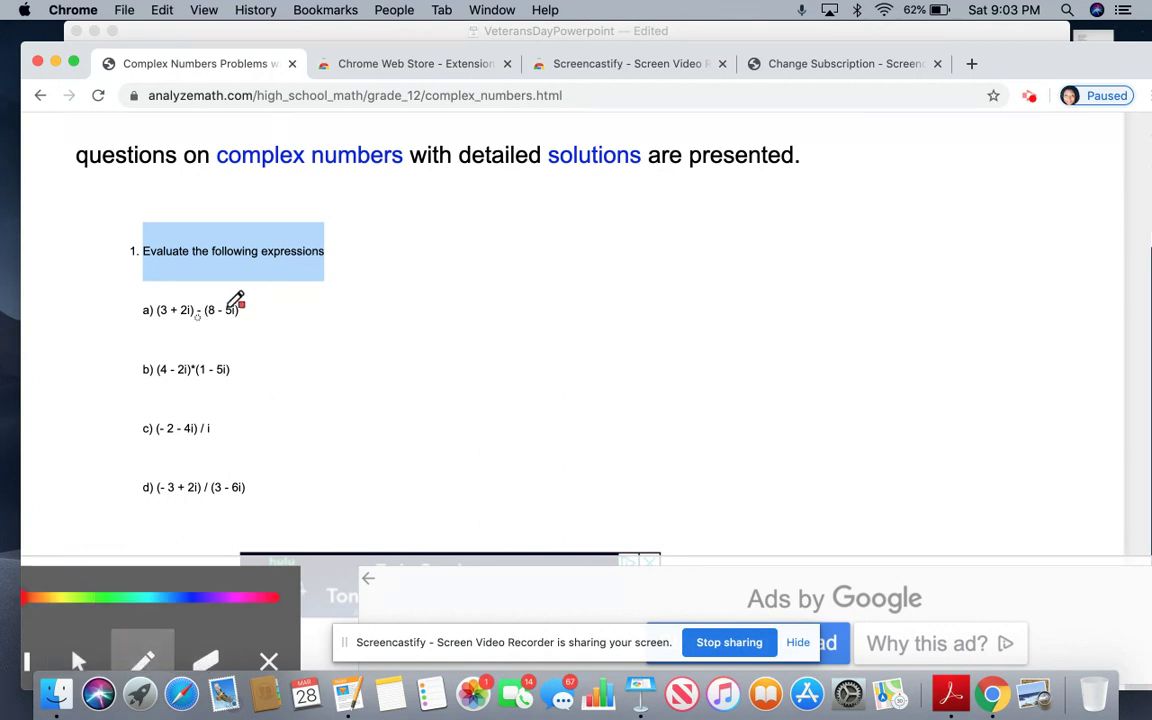
left_click_drag(127, 293, 234, 369)
mouse_move(342, 312)
left_mouse_down()
mouse_move(327, 249)
mouse_move(144, 258)
mouse_move(165, 298)
left_mouse_up()
mouse_move(501, 322)
left_mouse_down()
mouse_move(545, 262)
mouse_move(660, 285)
mouse_move(798, 264)
left_mouse_up()
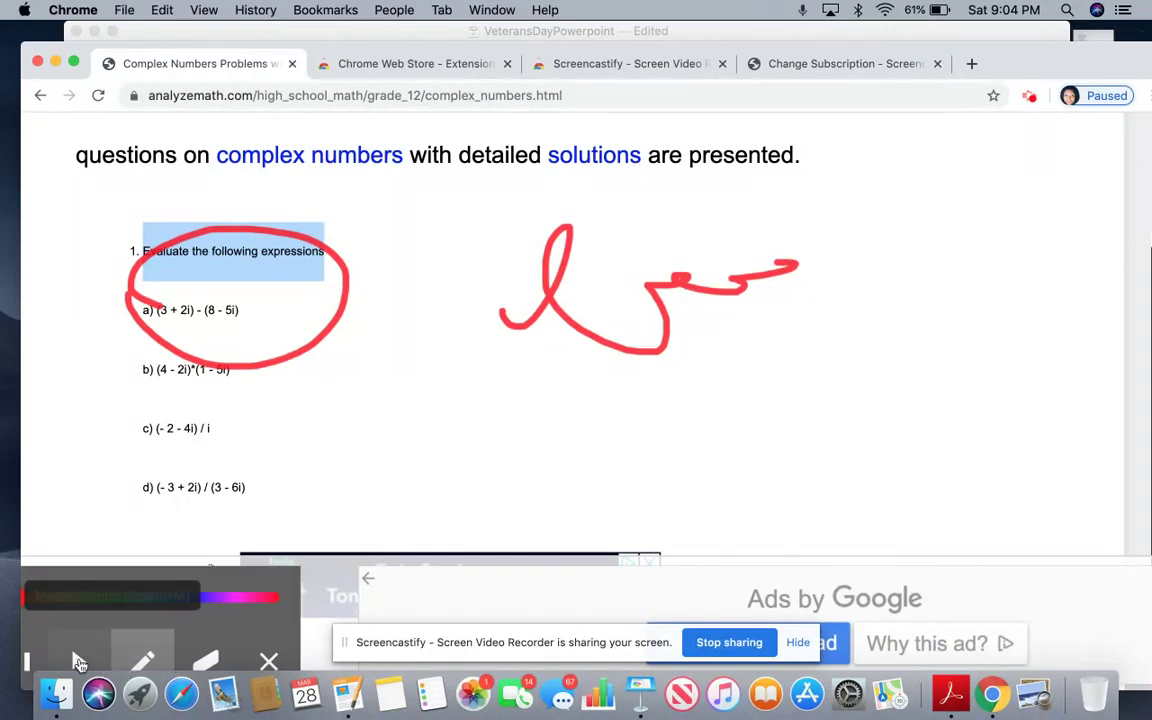
Return to the normal pointer and turn on the click highlight ring
left_click(80, 662)
left_click(214, 296)
left_click(394, 287)
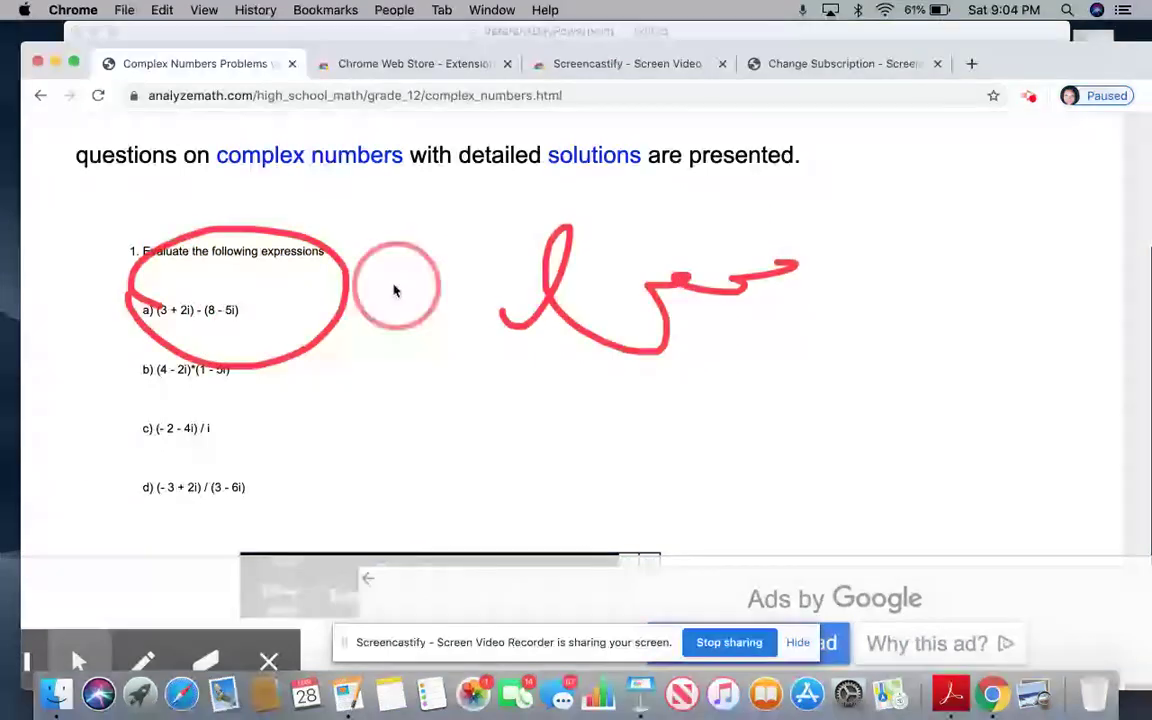
scroll(323, 528, "down", 1)
scroll(323, 528, "down", 2)
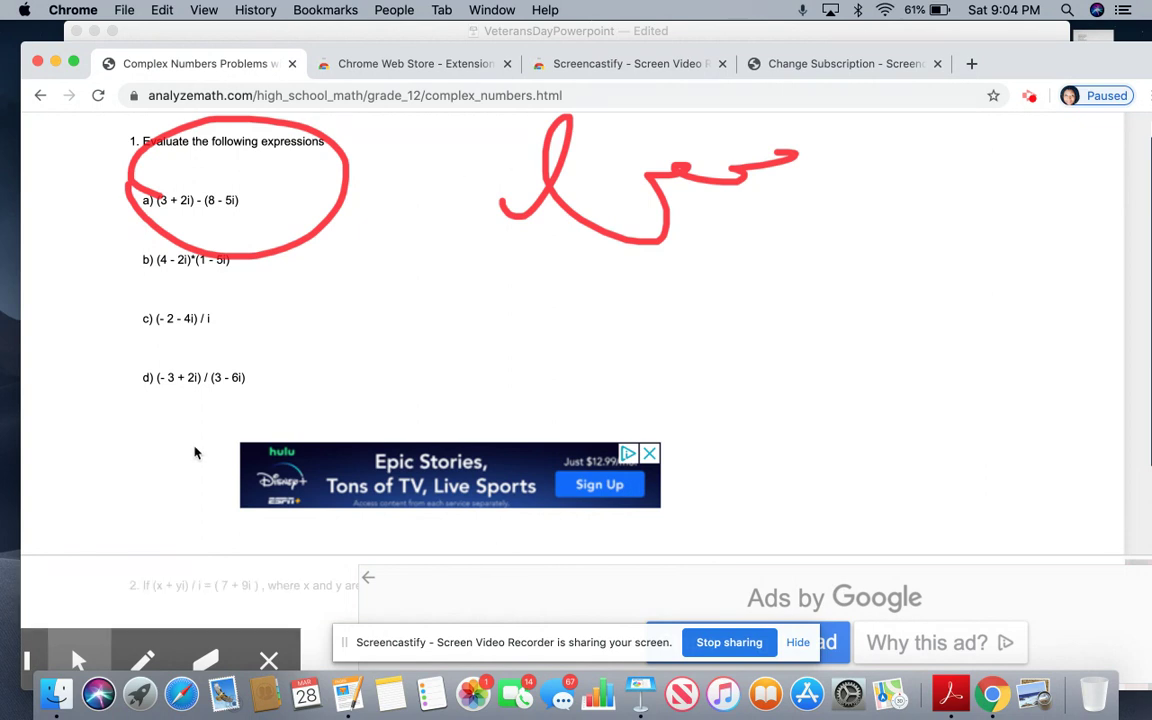
scroll(733, 385, "up", 5)
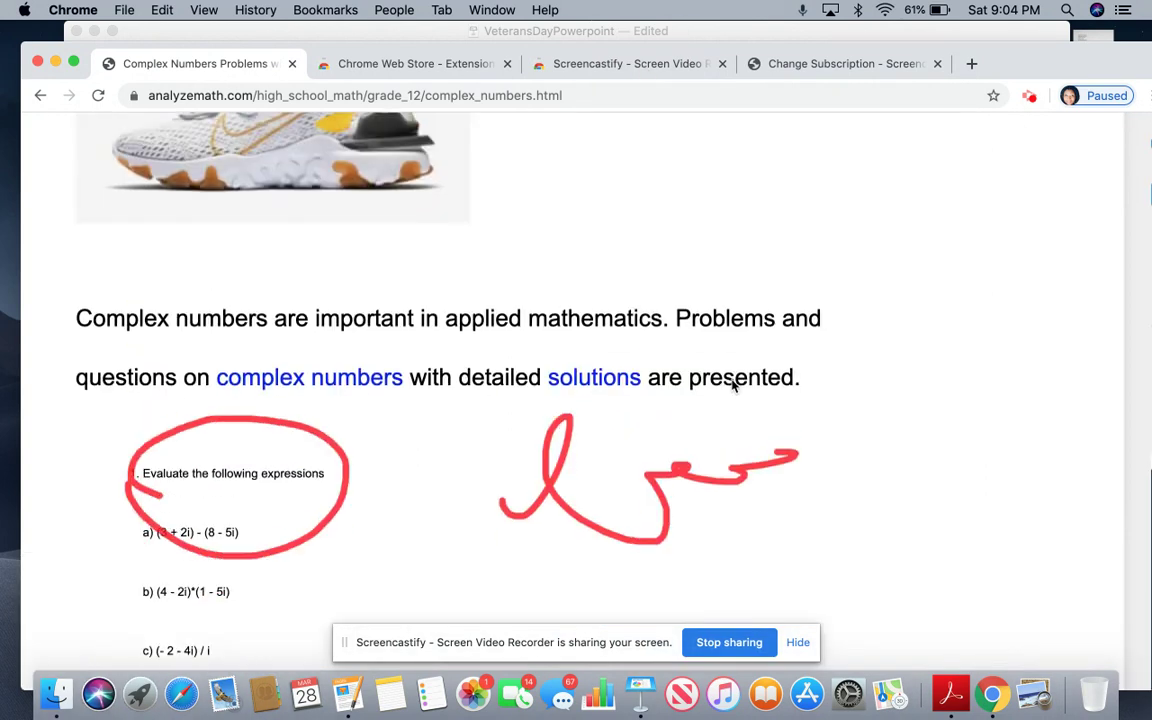
scroll(733, 385, "up", 10)
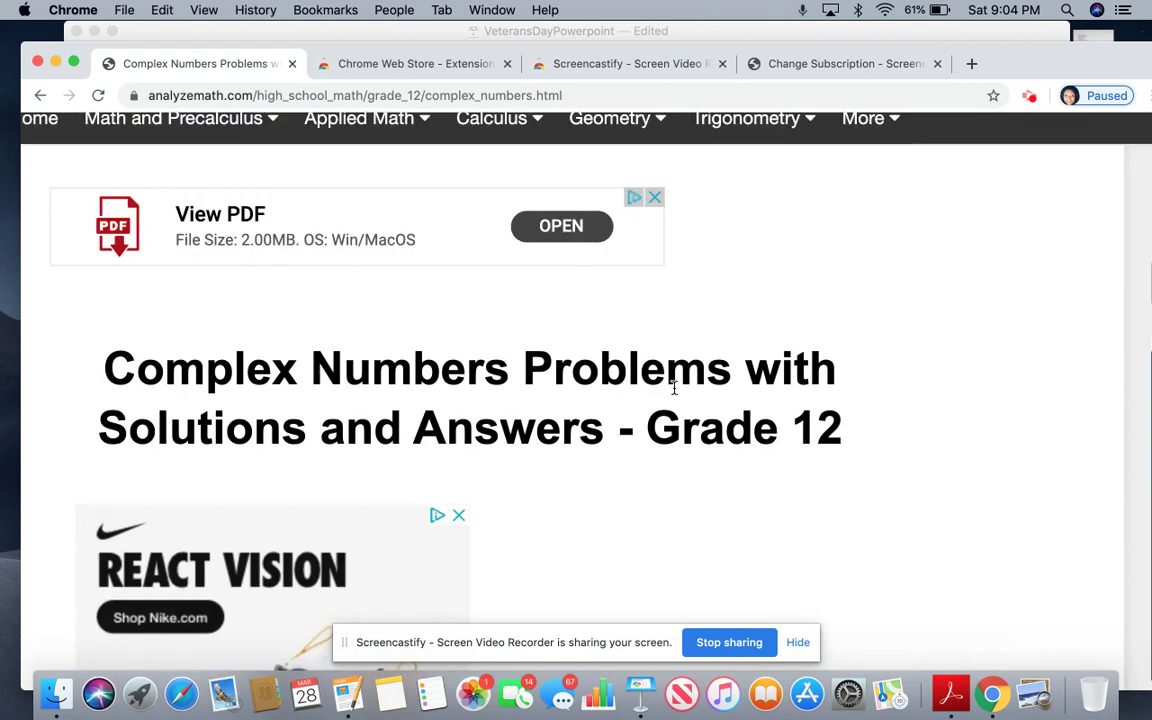
Minimize the math page and hide Keynote to reveal the desktop
scroll(674, 390, "down", 7)
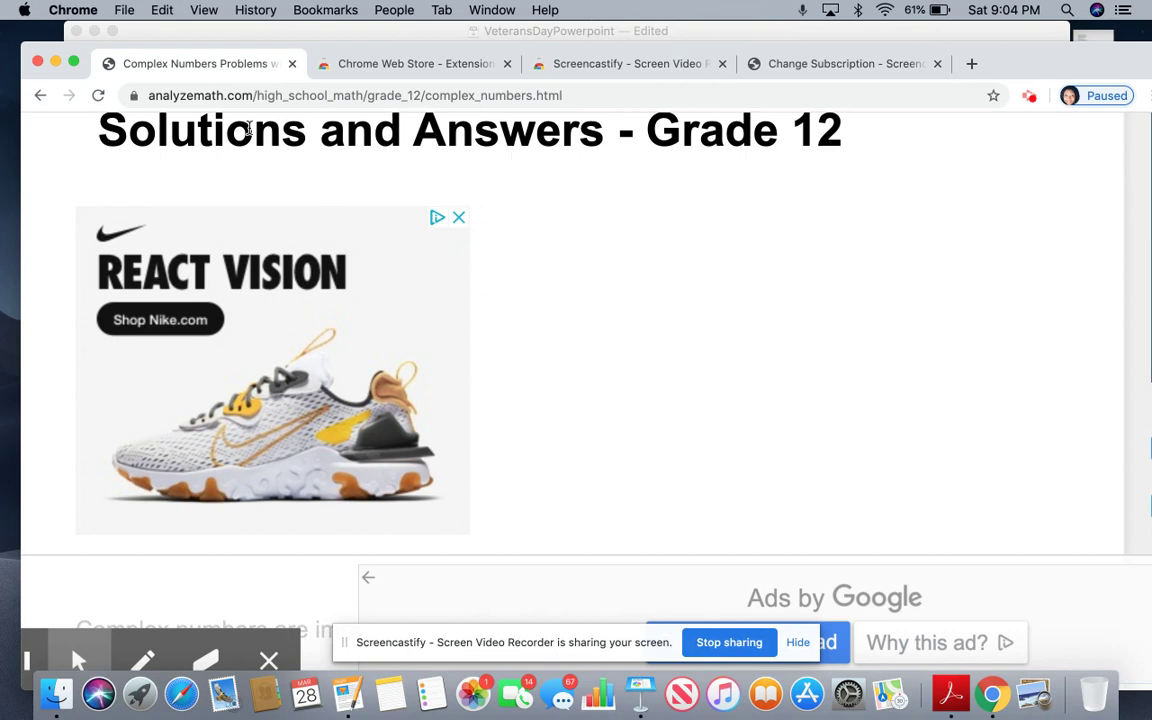
left_click(55, 62)
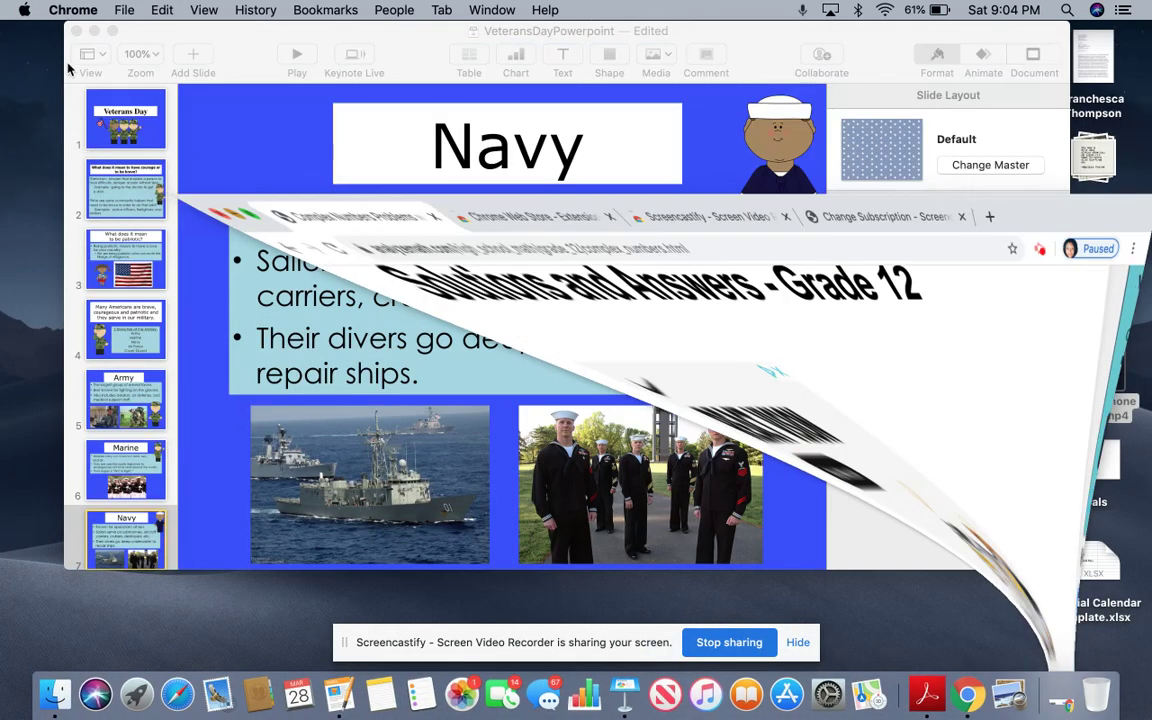
left_click(93, 31)
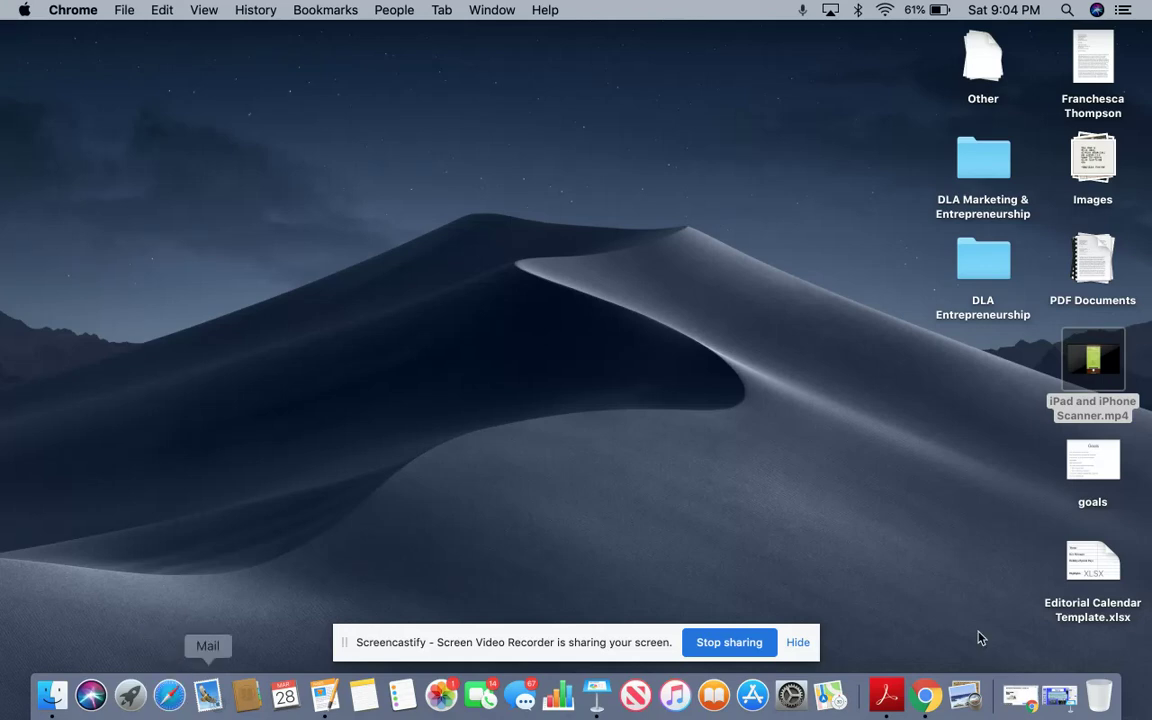
Restore the math page, dismiss the Safari alert, and launch Acrobat Reader
left_click(1012, 692)
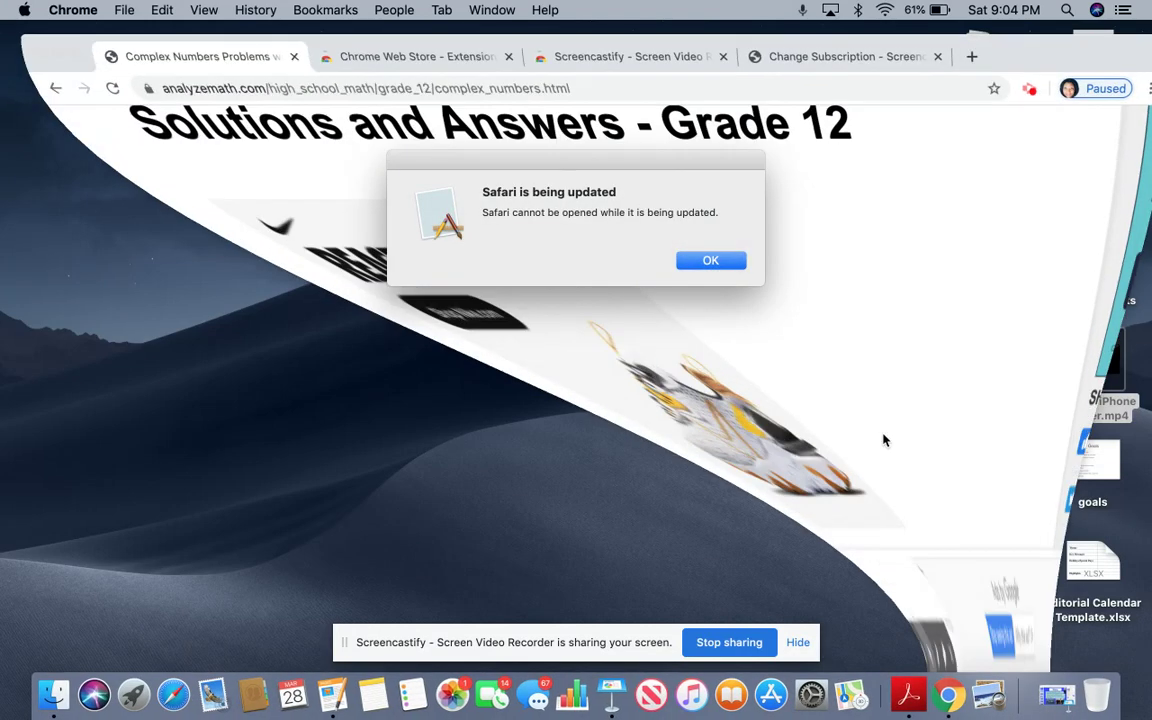
left_click(705, 260)
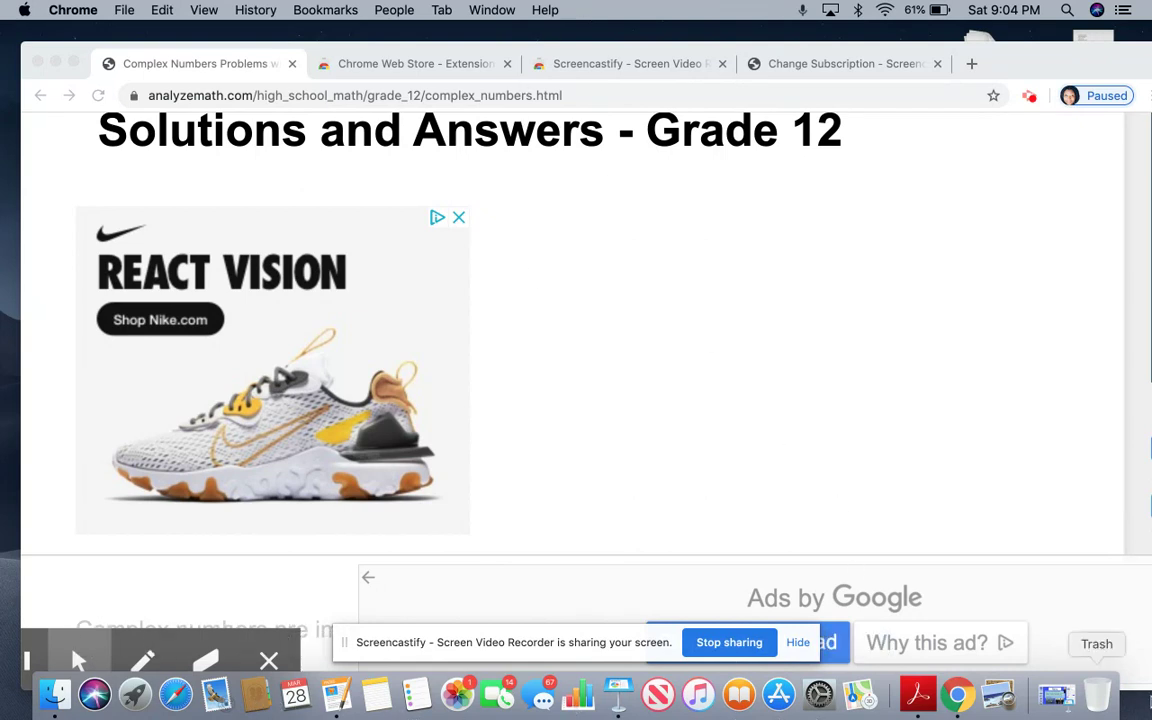
left_click(920, 697)
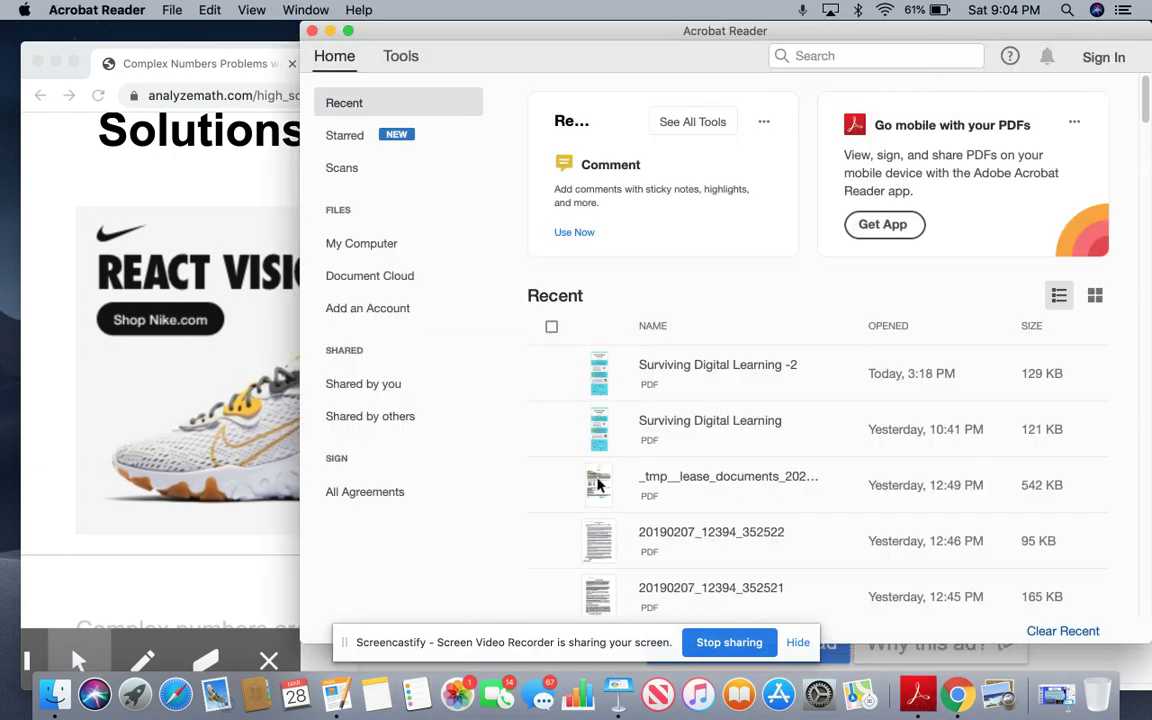
Close Acrobat Reader and open Pink List Maker Advocacy Interactive Instagram Story.png from Recents in Preview
left_click(312, 31)
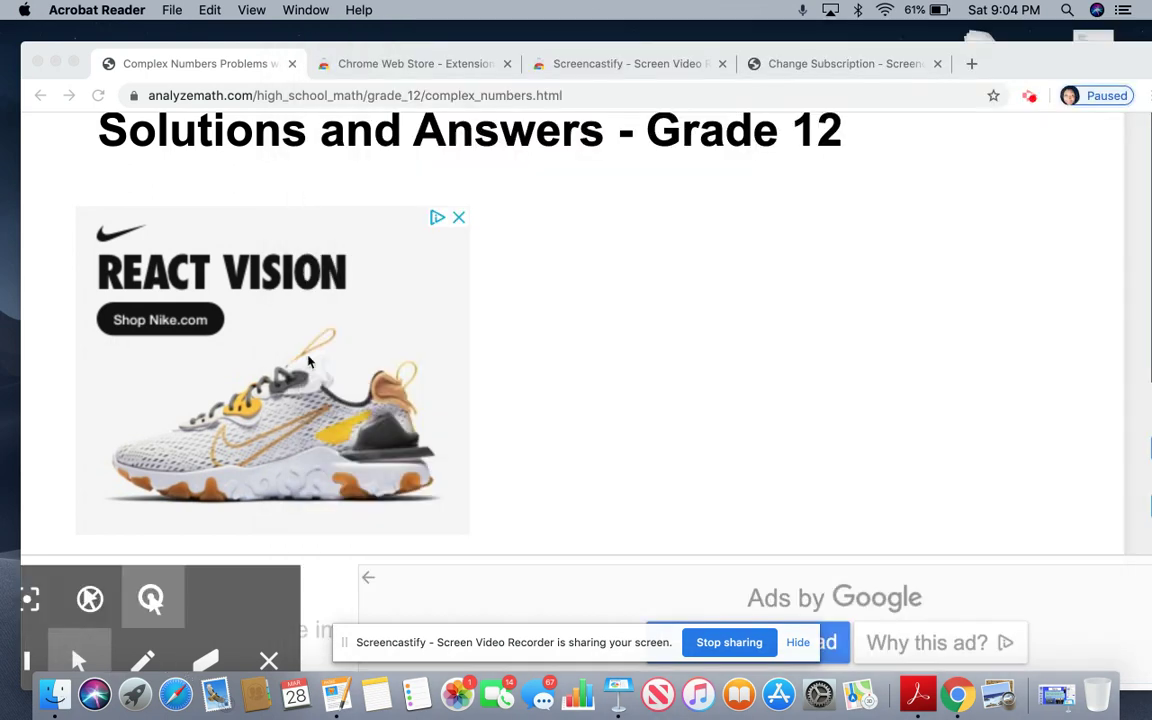
left_click(55, 693)
left_click(228, 113)
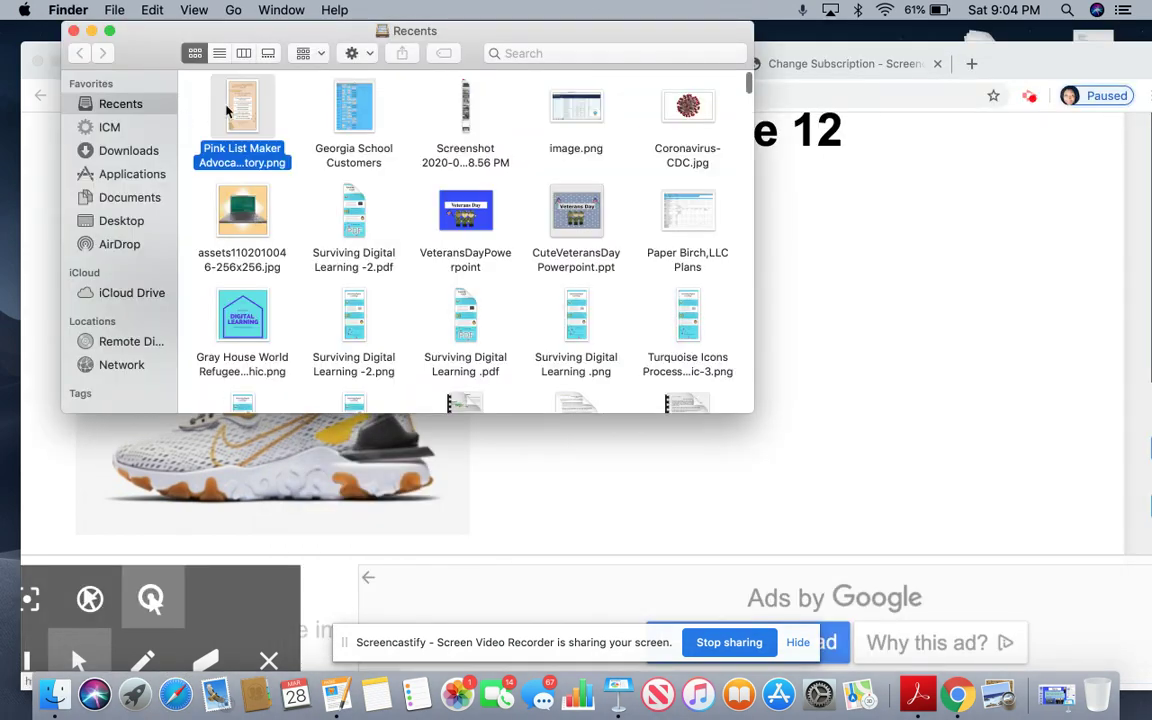
double_click(228, 113)
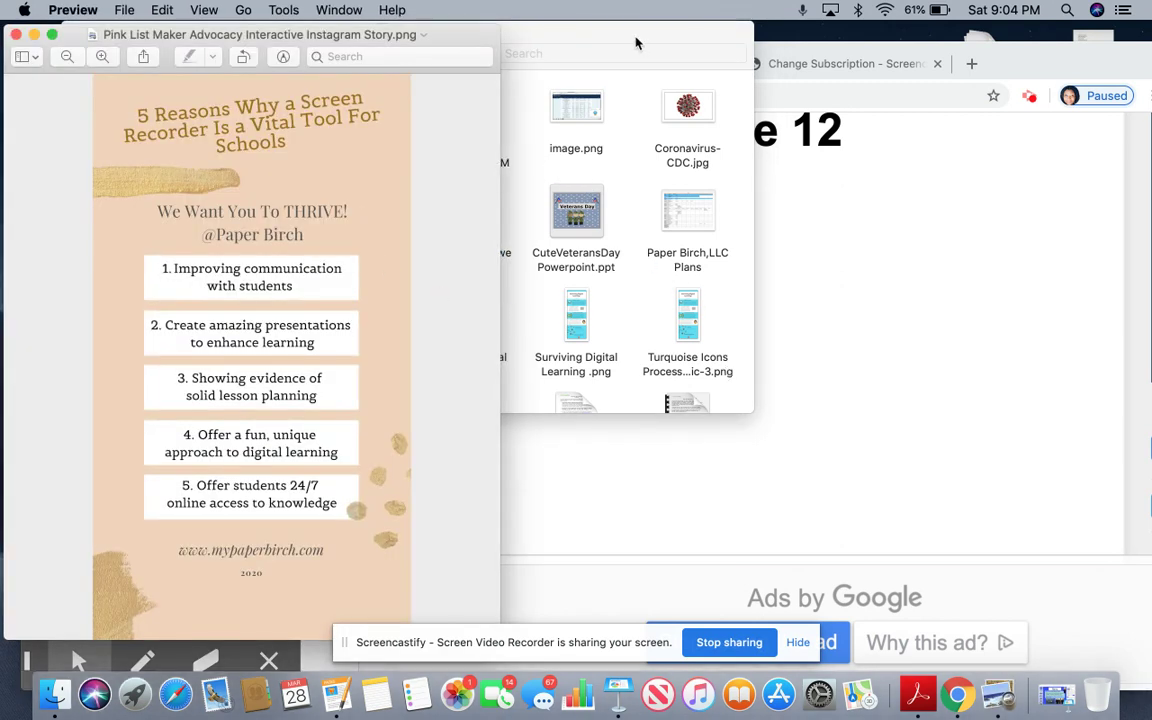
left_click_drag(636, 43, 960, 700)
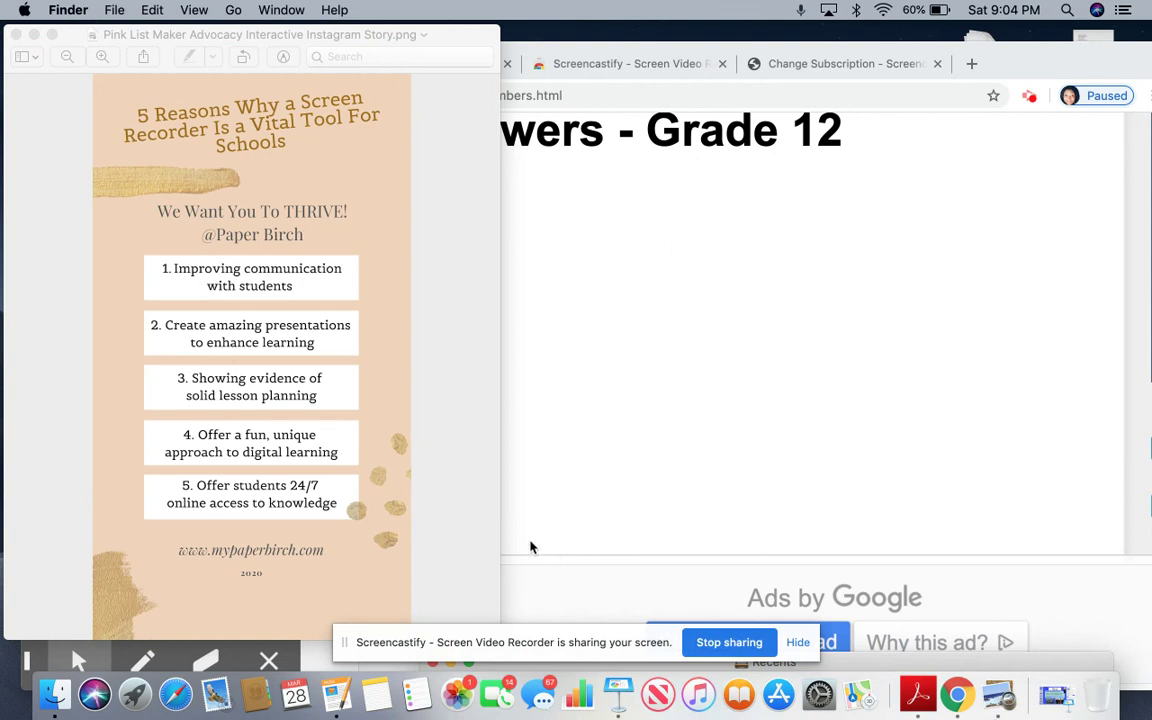